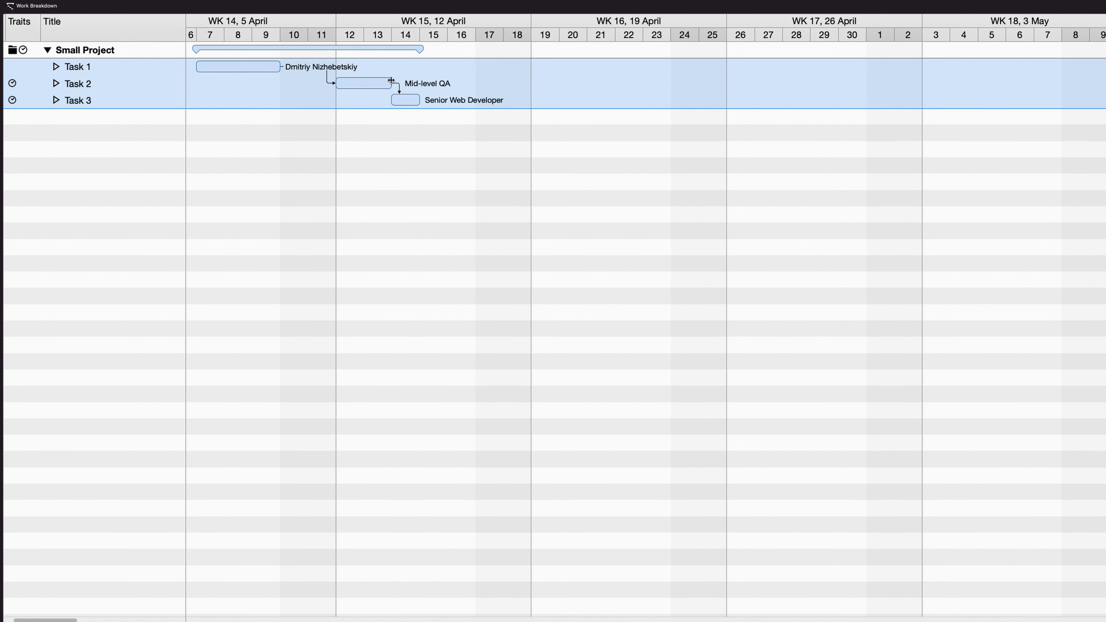
# Extend the Task 2 and Task 3 bars to span several days, then shift Task 2 later
pyautogui.moveTo(389, 82); pyautogui.dragTo(411, 81)
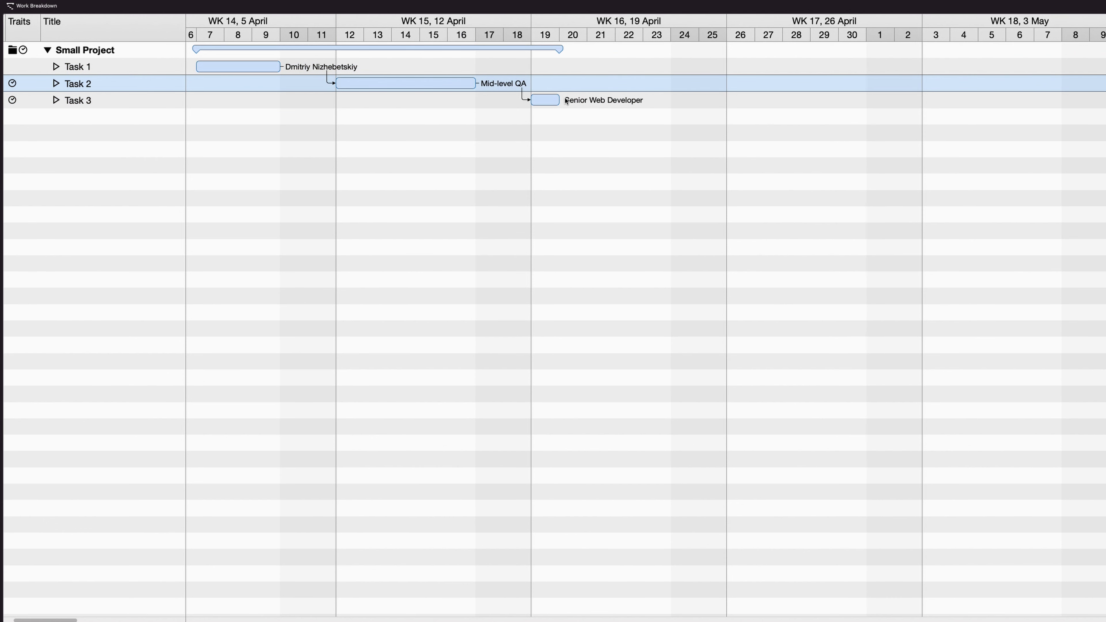
pyautogui.moveTo(559, 101); pyautogui.dragTo(604, 101)
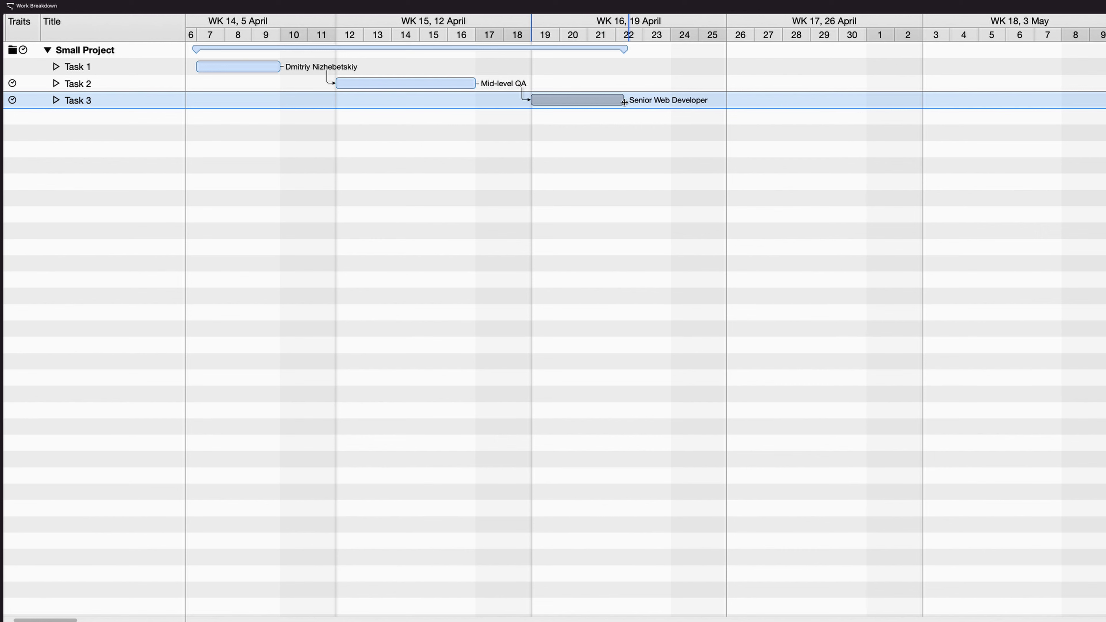
pyautogui.click(634, 227)
pyautogui.moveTo(377, 85); pyautogui.dragTo(573, 78)
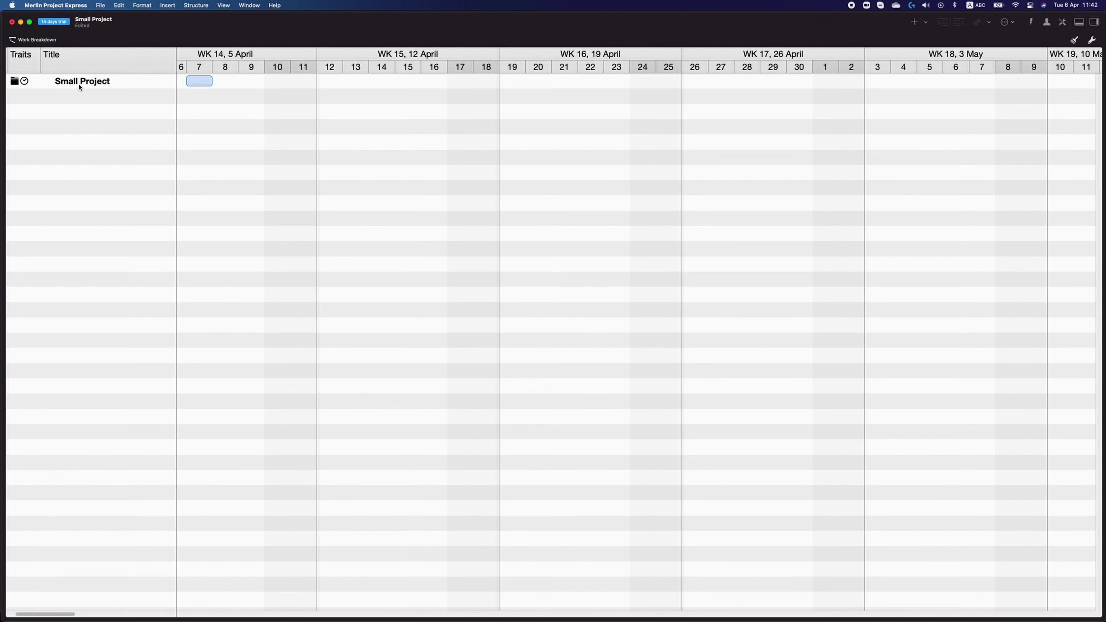
# Add three activities, Task 1, Task 2 and Task 3, under Small Project
pyautogui.press('super+shift+n')
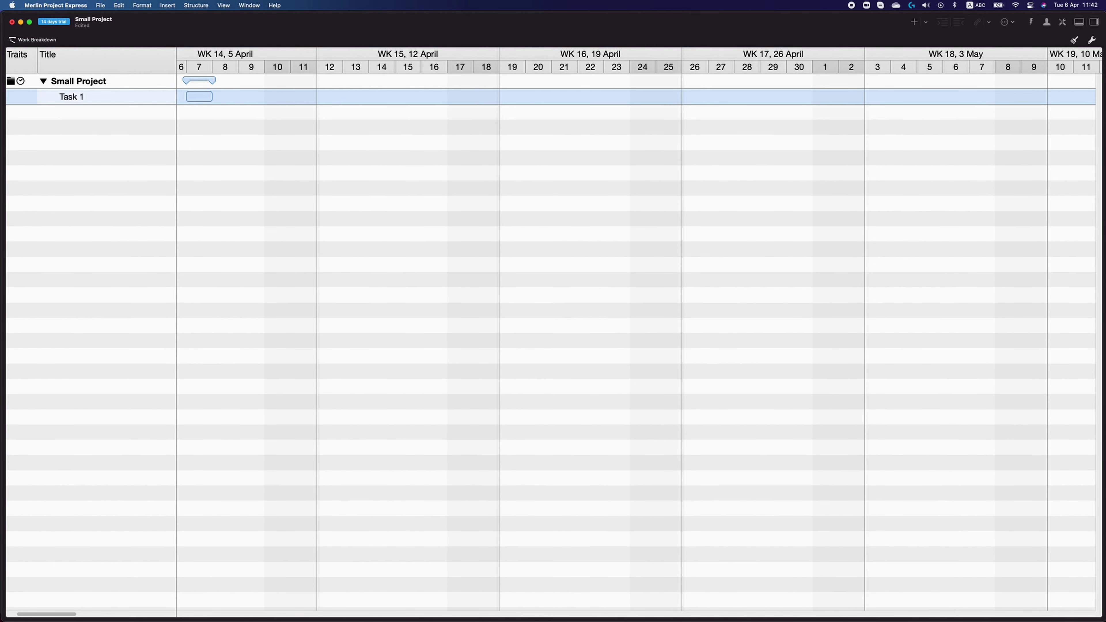
pyautogui.press('super+shift+n')
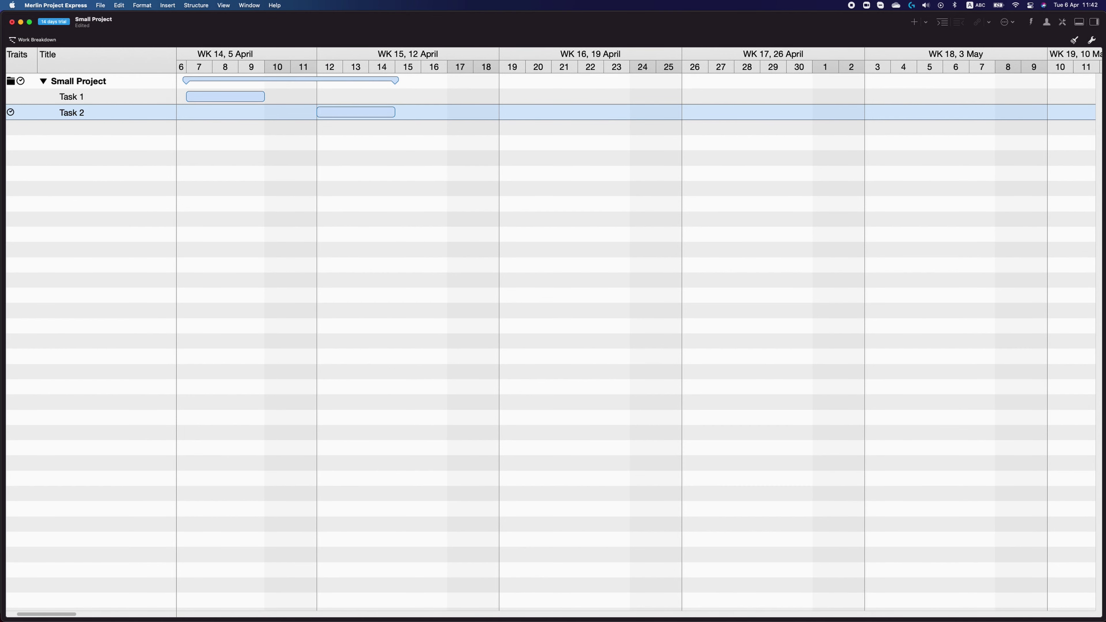
pyautogui.press('super+shift+n')
pyautogui.write('Task 3')
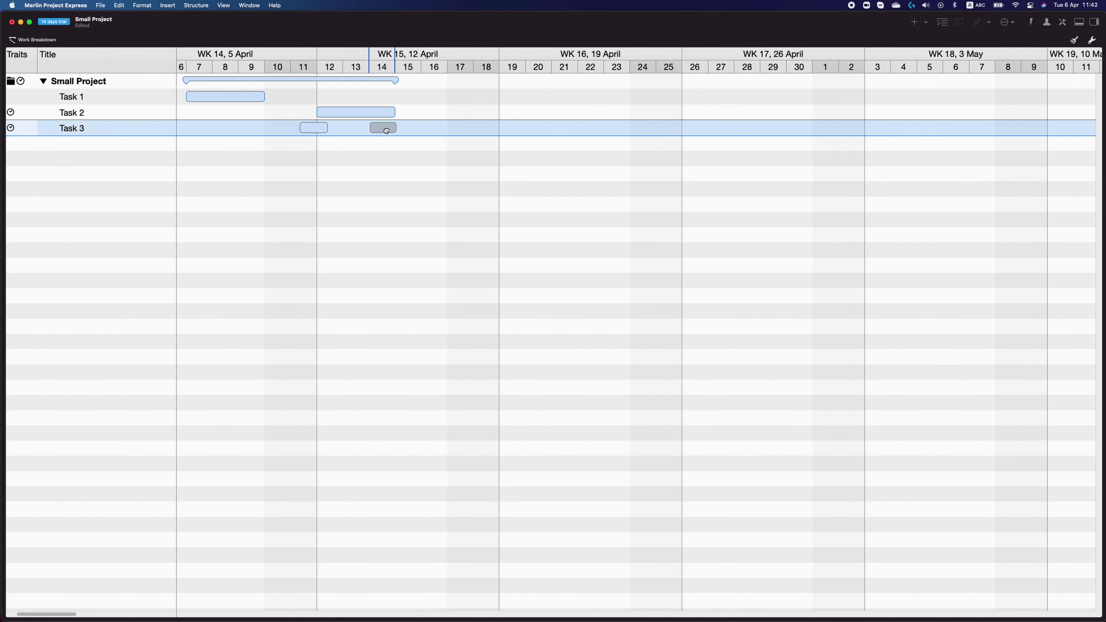
pyautogui.click(621, 251)
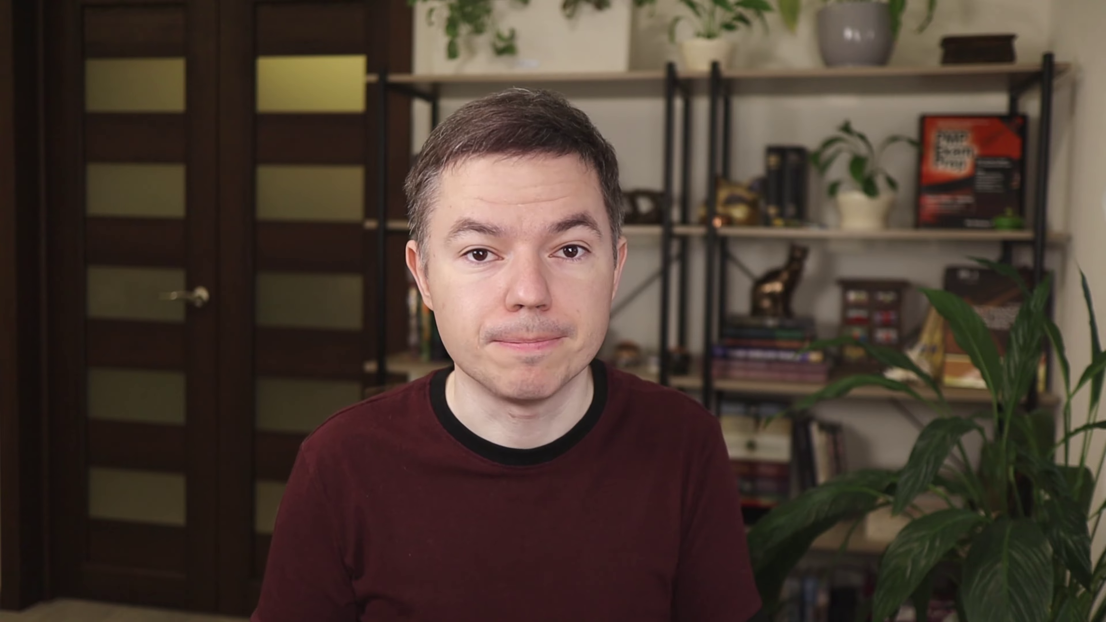
# Assign the first listed resource to Tasks 1, 5 and 8
pyautogui.keyDown('super'); pyautogui.click(145, 265); pyautogui.keyUp('super')
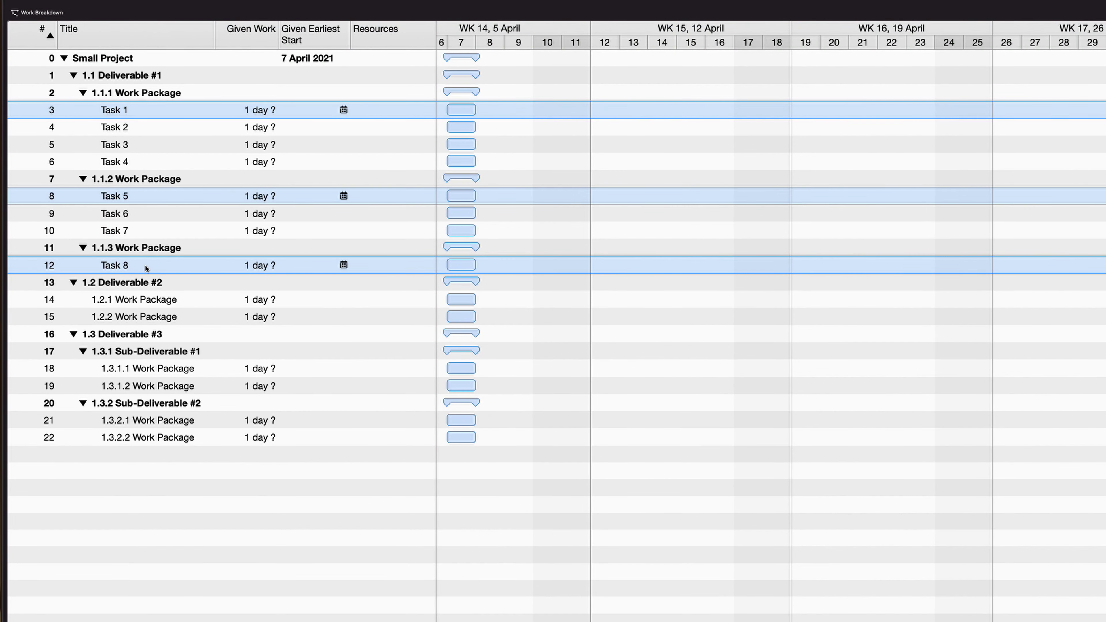
pyautogui.rightClick(145, 265)
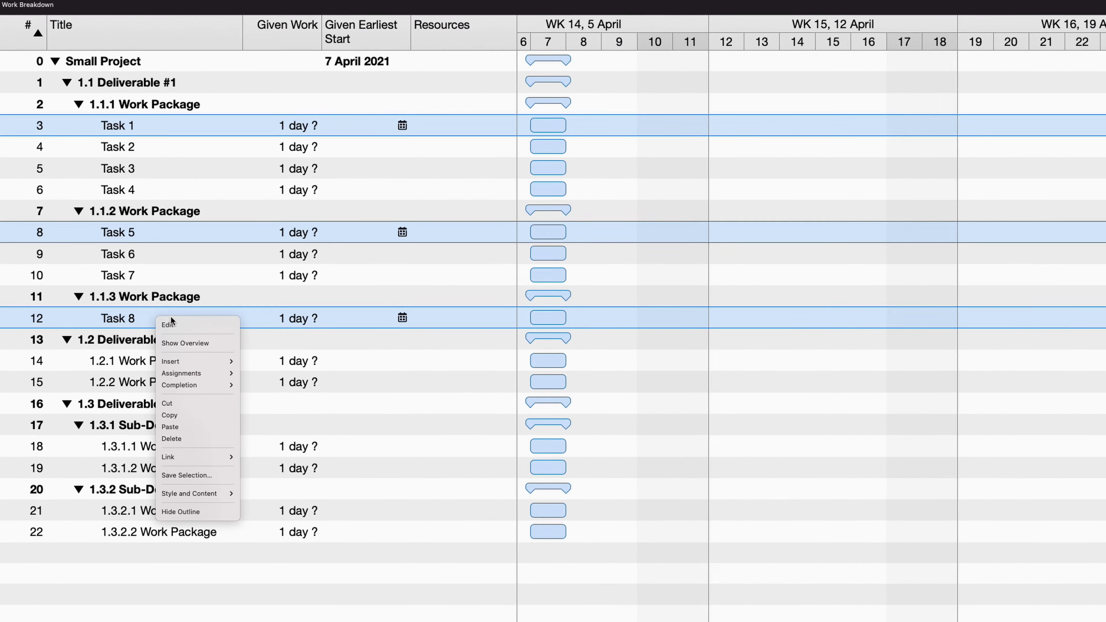
pyautogui.moveTo(185, 304)
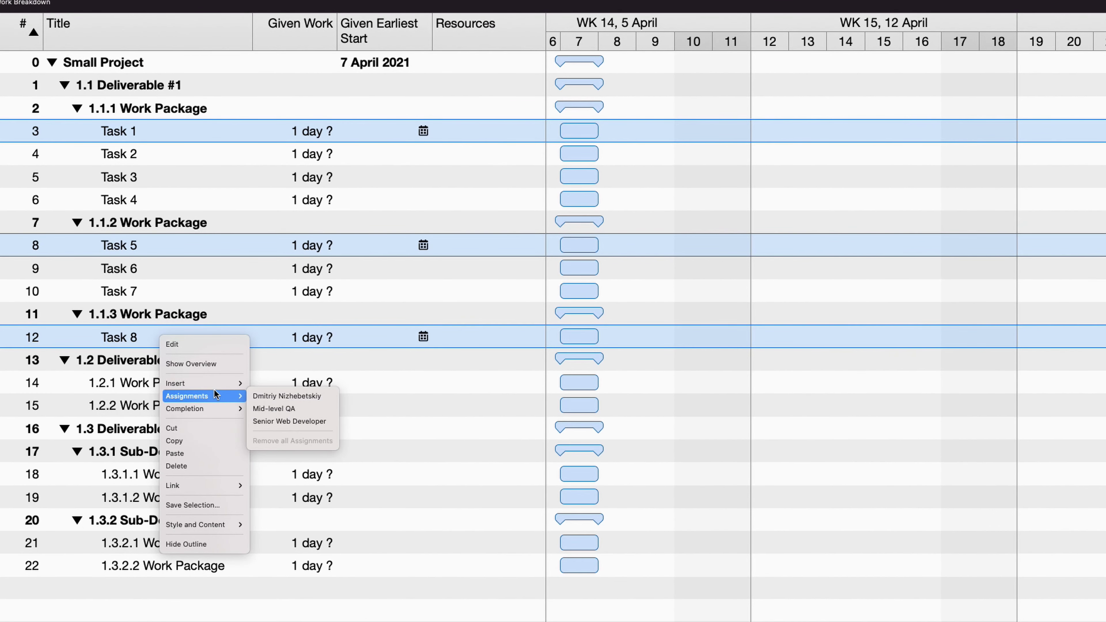
pyautogui.click(274, 396)
# Assign Senior Web Developer to Tasks 2, 3 and 6
pyautogui.click(146, 153)
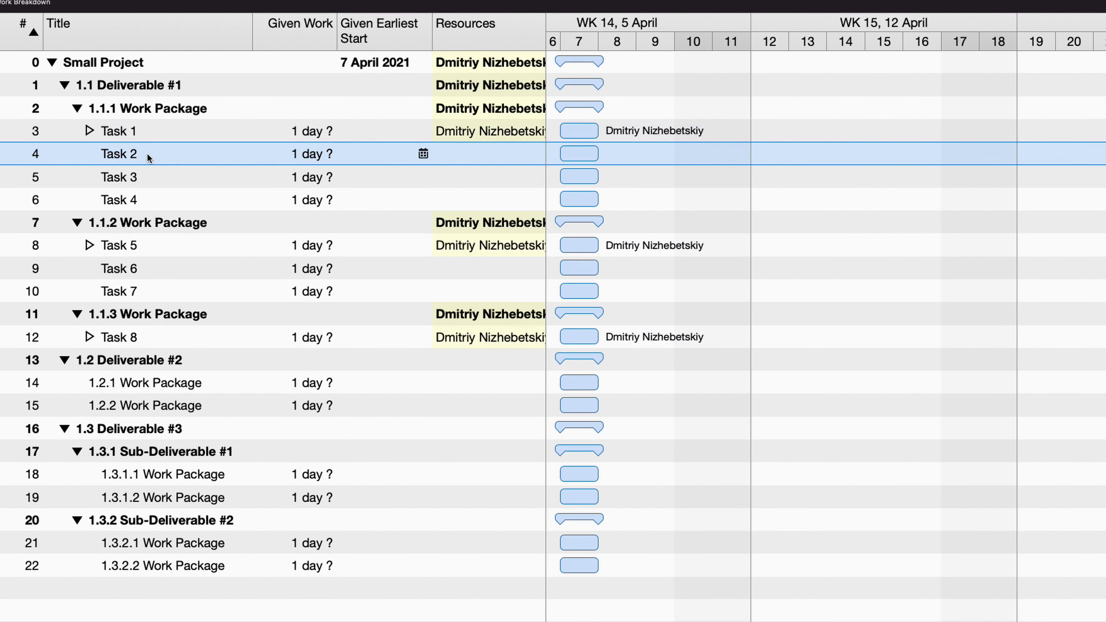
pyautogui.keyDown('shift'); pyautogui.click(145, 176); pyautogui.keyUp('shift')
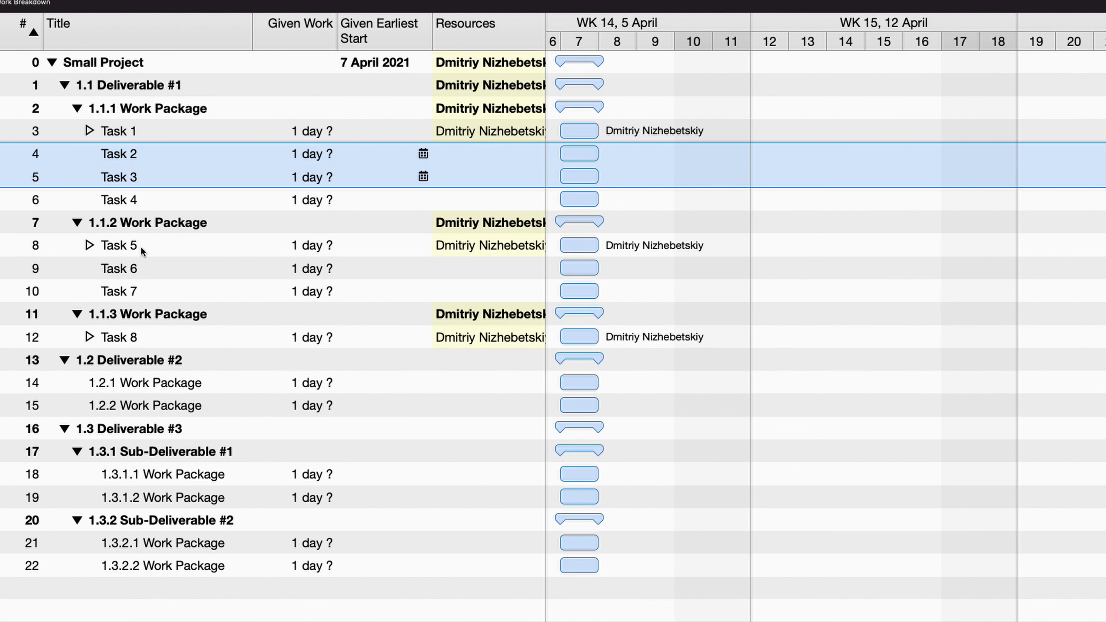
pyautogui.keyDown('super'); pyautogui.click(140, 268); pyautogui.keyUp('super')
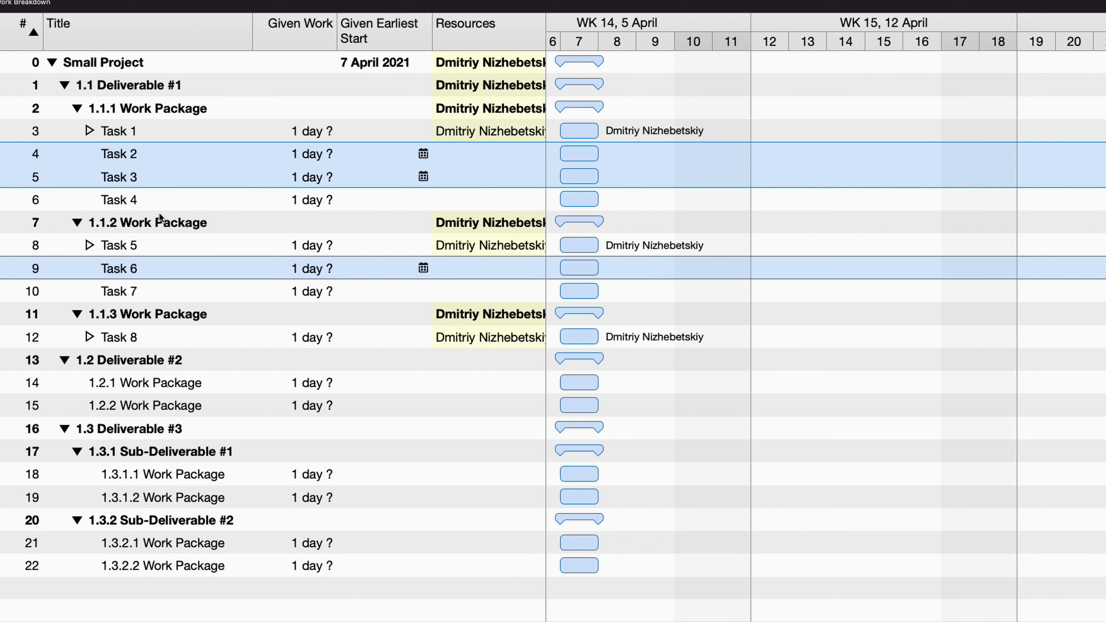
pyautogui.rightClick(141, 178)
pyautogui.moveTo(188, 238)
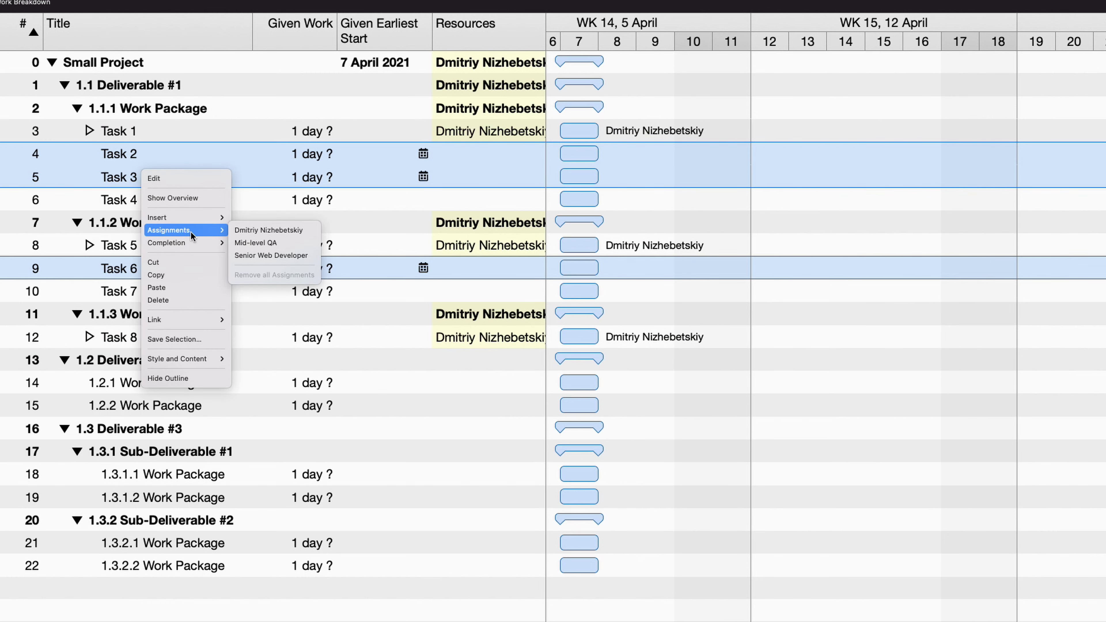
pyautogui.click(243, 255)
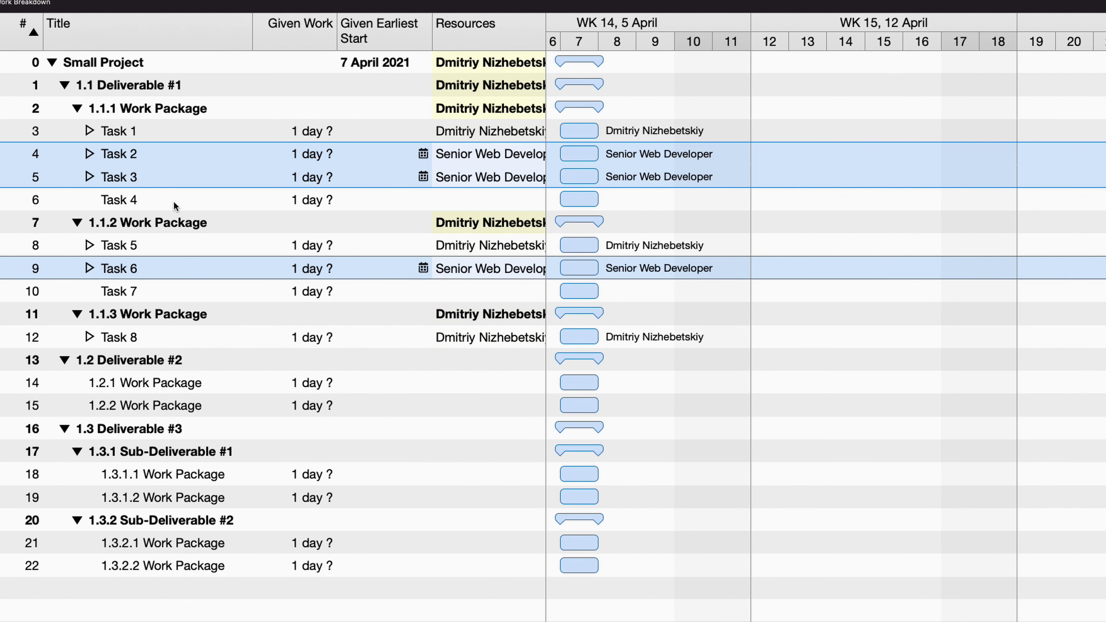
# Assign Mid-level QA to Tasks 4 and 7, then deselect them
pyautogui.click(174, 204)
pyautogui.keyDown('super'); pyautogui.click(173, 291); pyautogui.keyUp('super')
pyautogui.rightClick(173, 291)
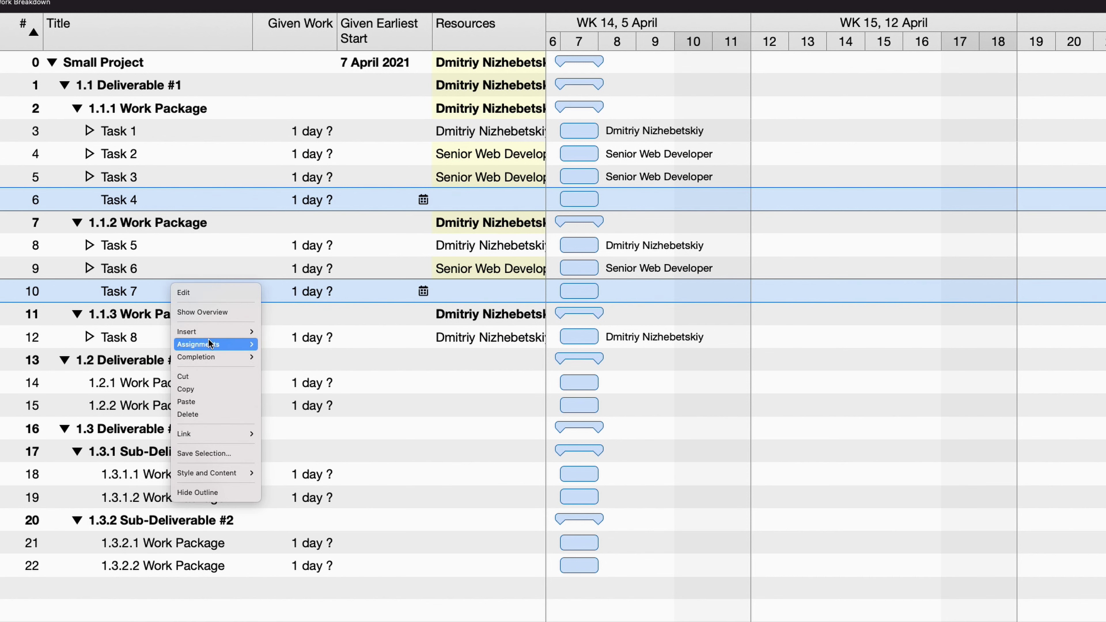
pyautogui.moveTo(210, 343)
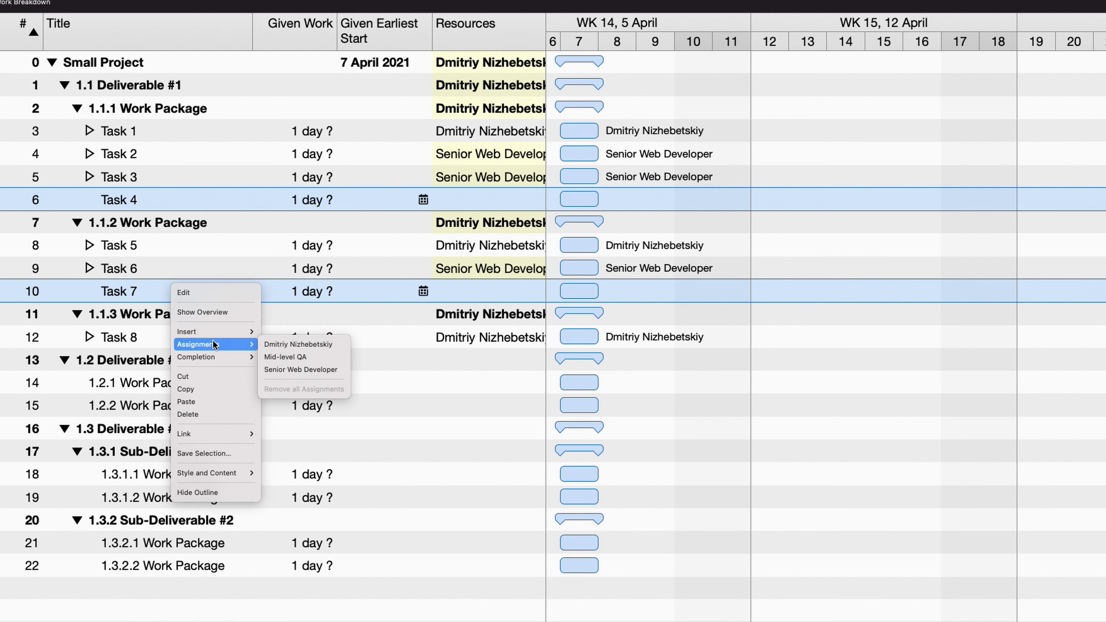
pyautogui.click(305, 356)
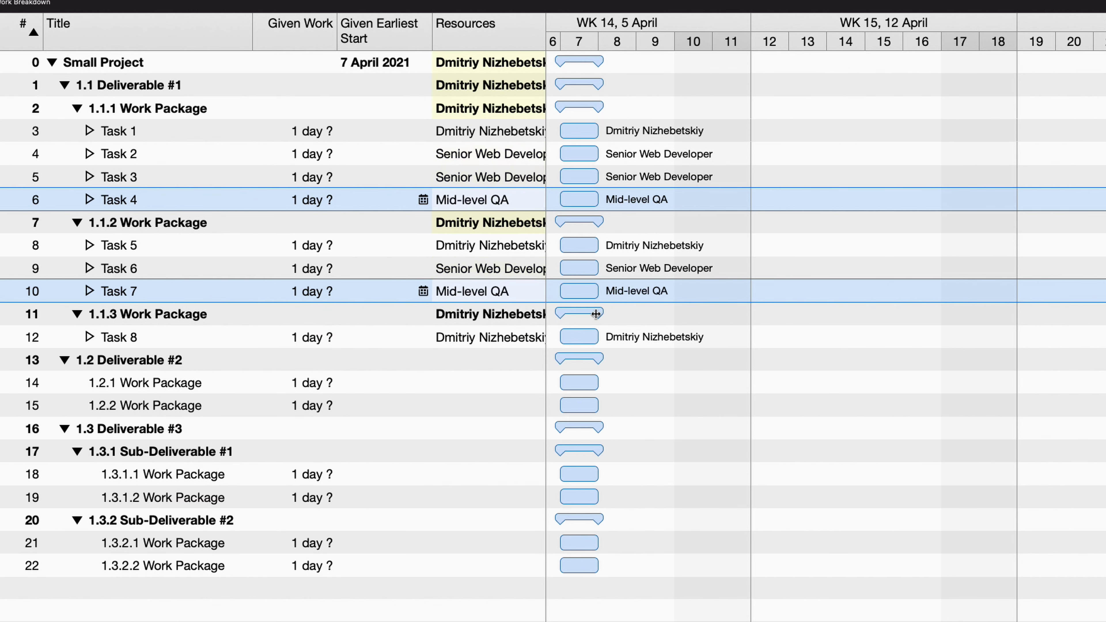
pyautogui.click(902, 447)
pyautogui.click(200, 127)
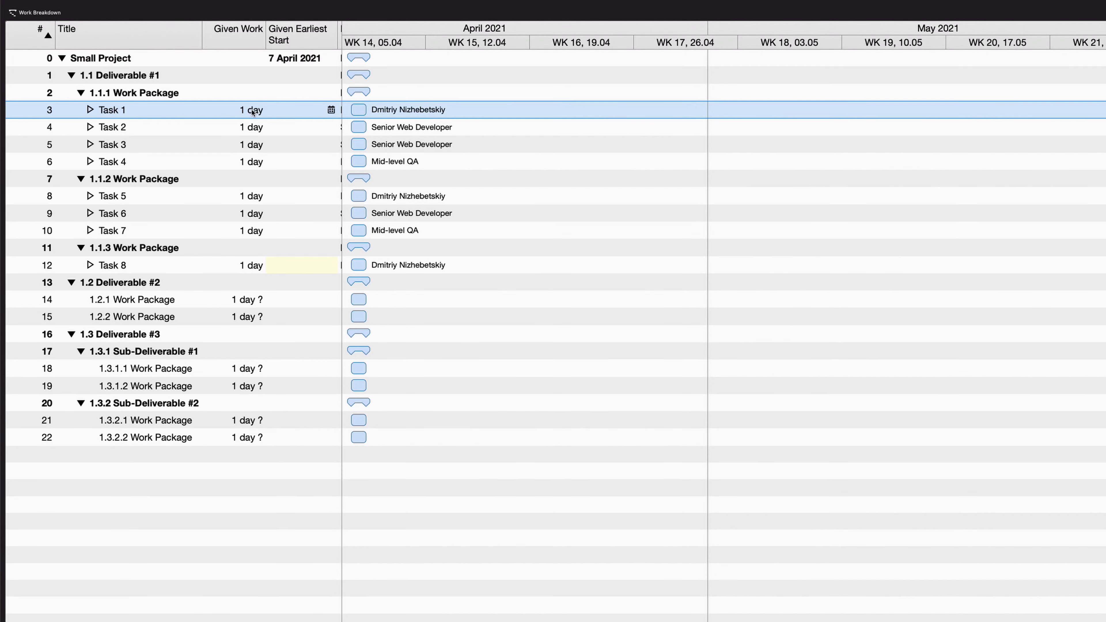
# Enter given work of 2, 3 and 2 days for Tasks 1–3
pyautogui.press('Return')
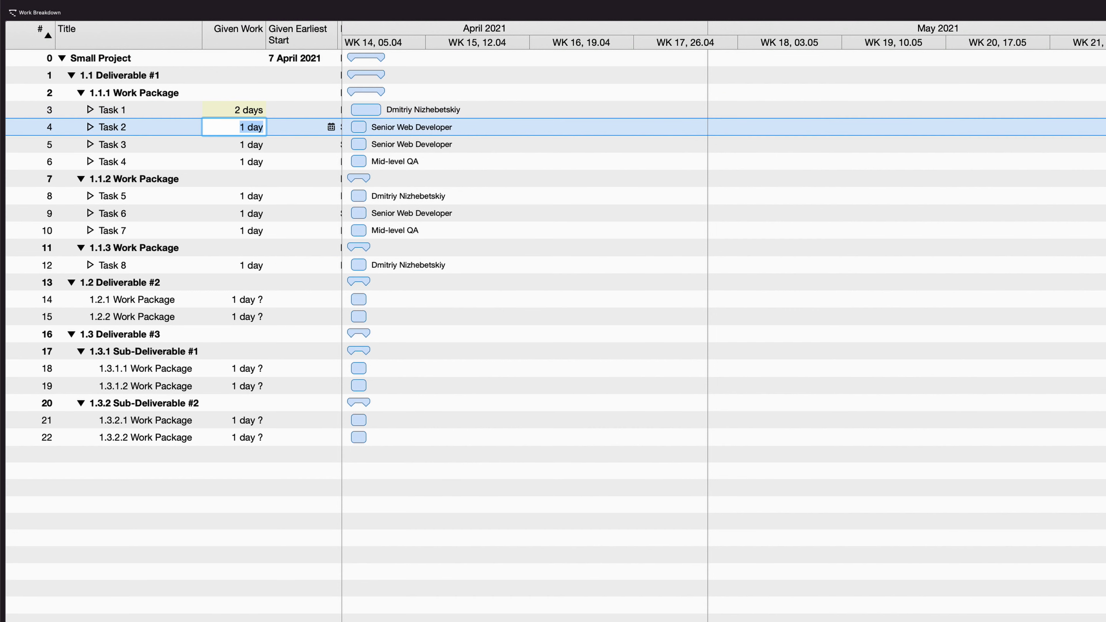
pyautogui.write('3d')
pyautogui.press('Return')
pyautogui.write('2 d')
pyautogui.press('Return')
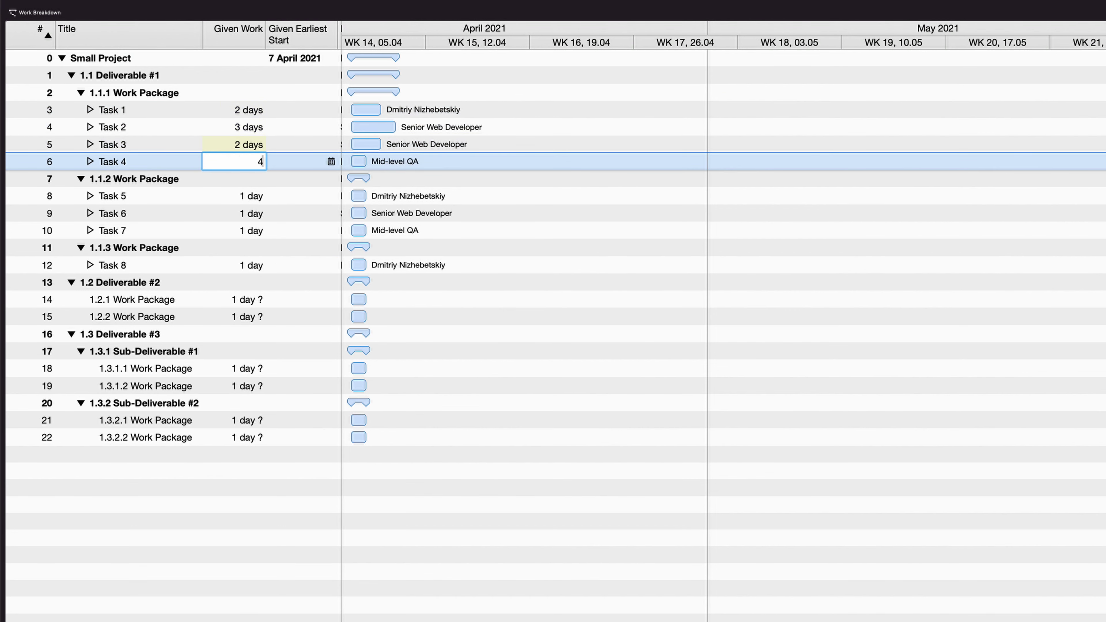
# Enter given work of 4, 2, 5 and 7 days for Tasks 4–7
pyautogui.write('4')
pyautogui.press('Return')
pyautogui.press('Return')
pyautogui.write('2 d')
pyautogui.press('Return')
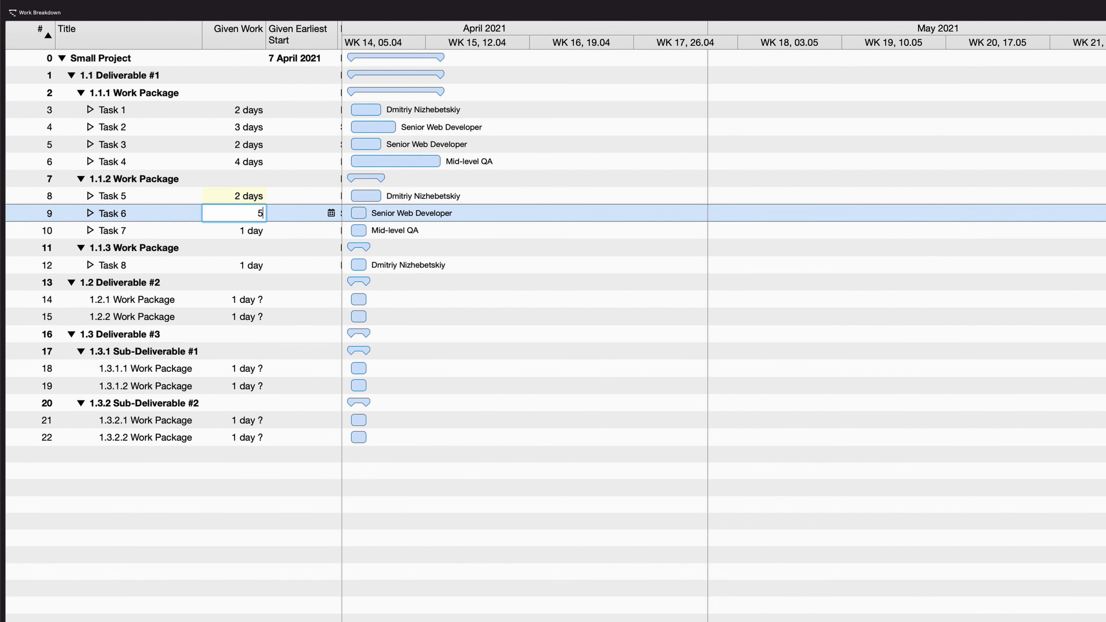
pyautogui.press('Return')
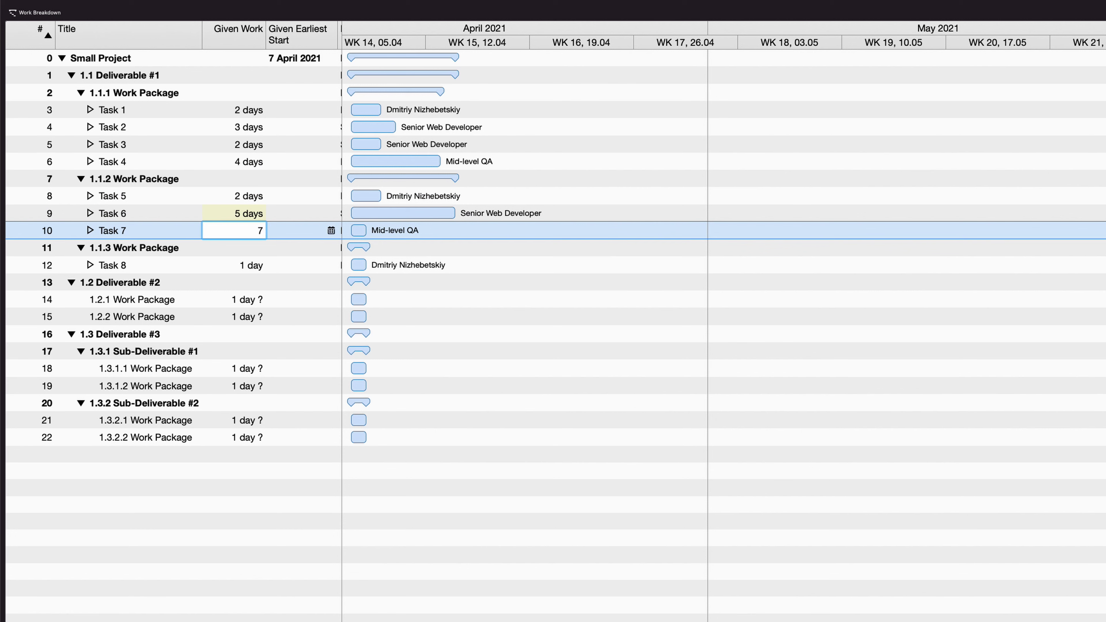
pyautogui.press('Return')
pyautogui.press('Return')
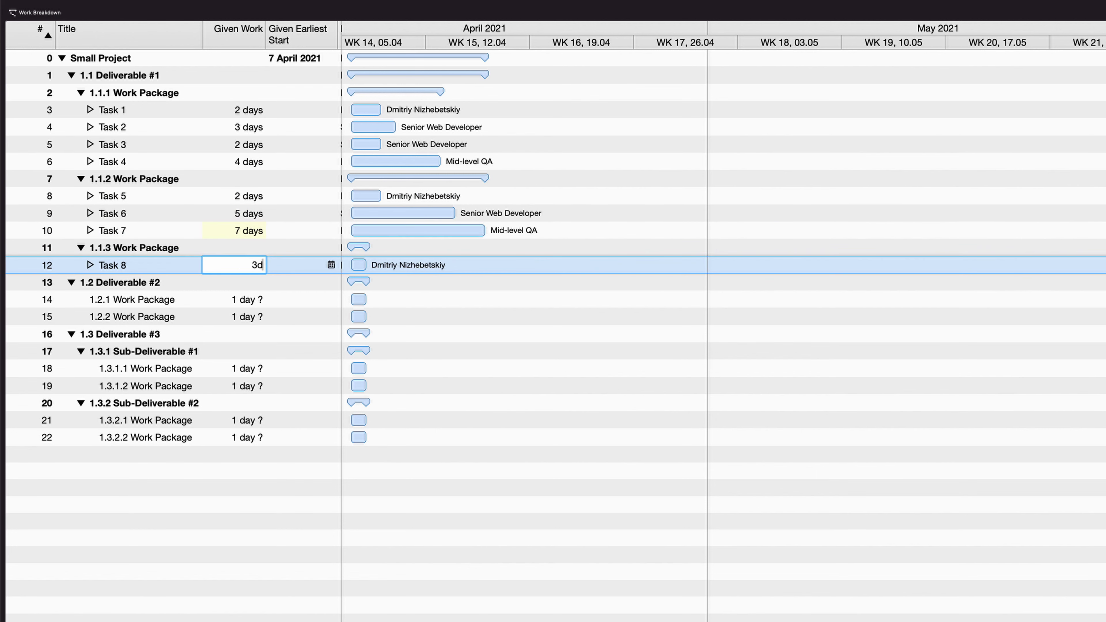
pyautogui.press('Return')
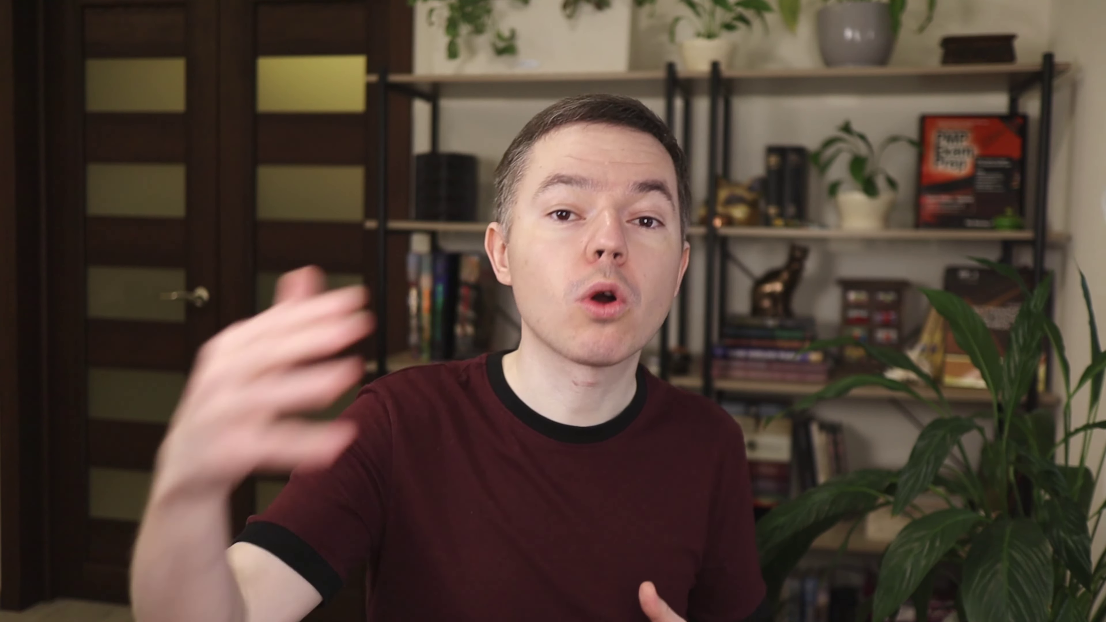
# Chain the task groups end to end, linking Task 4 to Task 5 and Task 7 to Task 8
pyautogui.moveTo(109, 110); pyautogui.dragTo(115, 165)
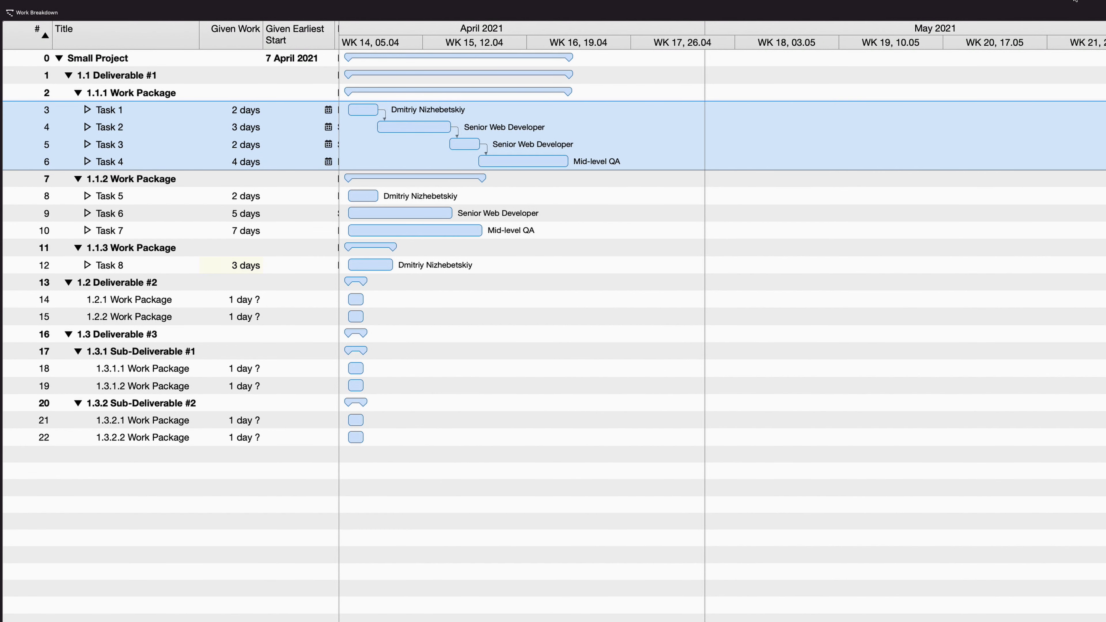
pyautogui.moveTo(177, 197); pyautogui.dragTo(189, 225)
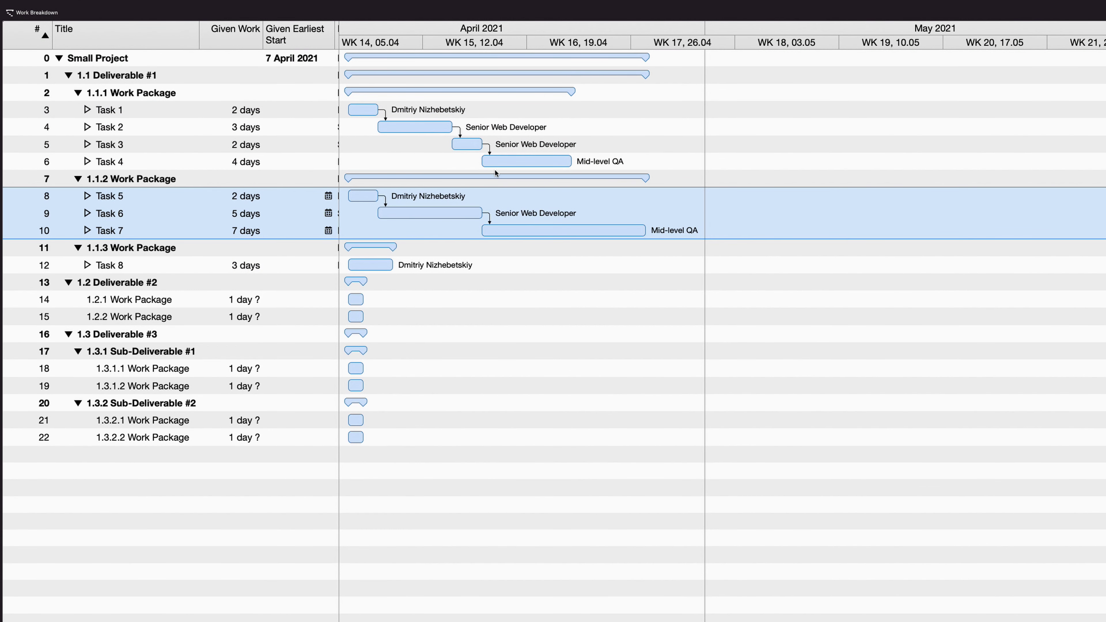
pyautogui.click(169, 165)
pyautogui.keyDown('super'); pyautogui.click(122, 196); pyautogui.keyUp('super')
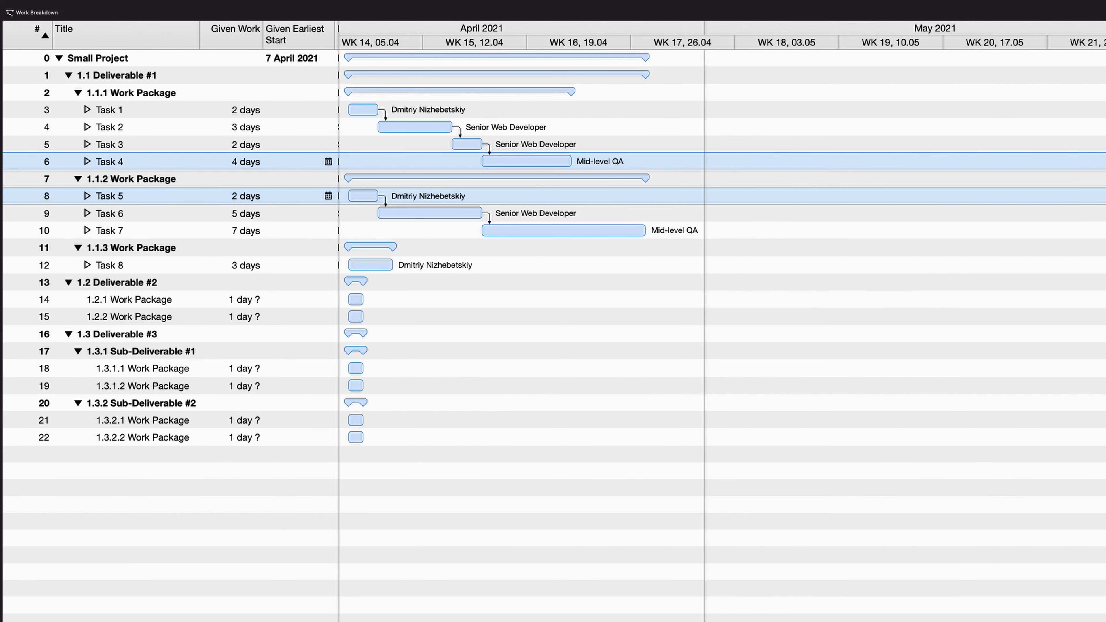
pyautogui.press('super+l')
pyautogui.click(134, 232)
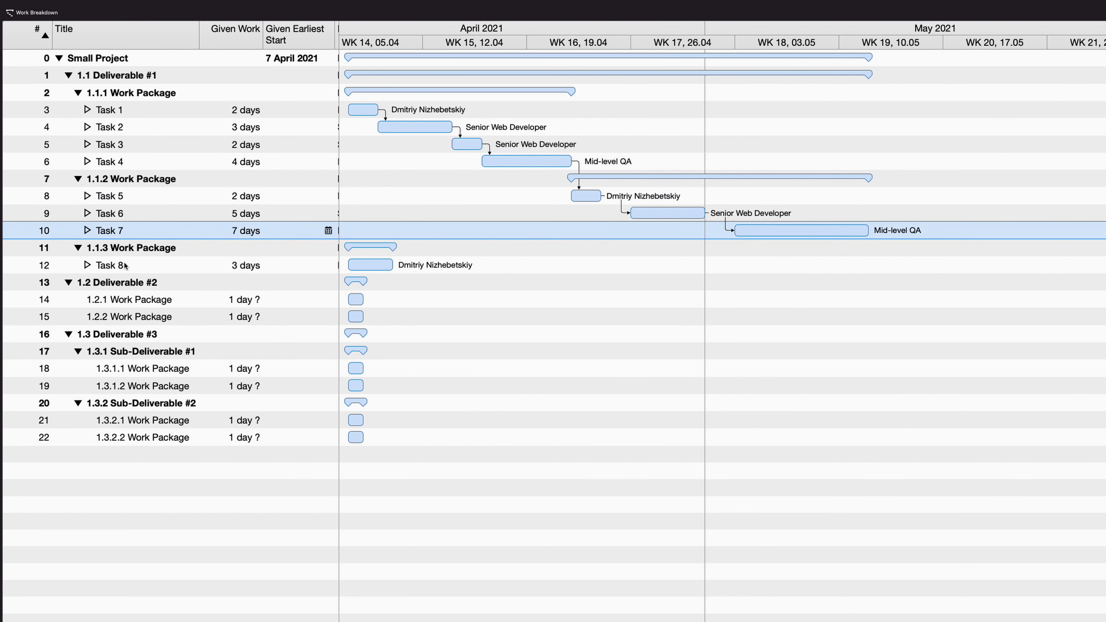
pyautogui.keyDown('super'); pyautogui.click(130, 264); pyautogui.keyUp('super')
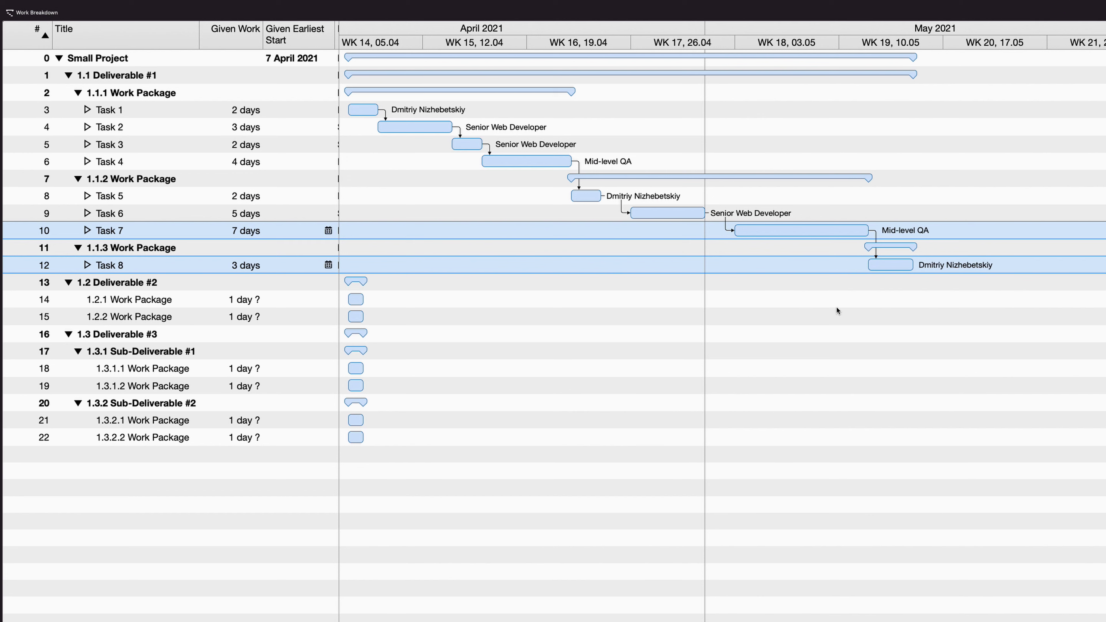
pyautogui.click(718, 306)
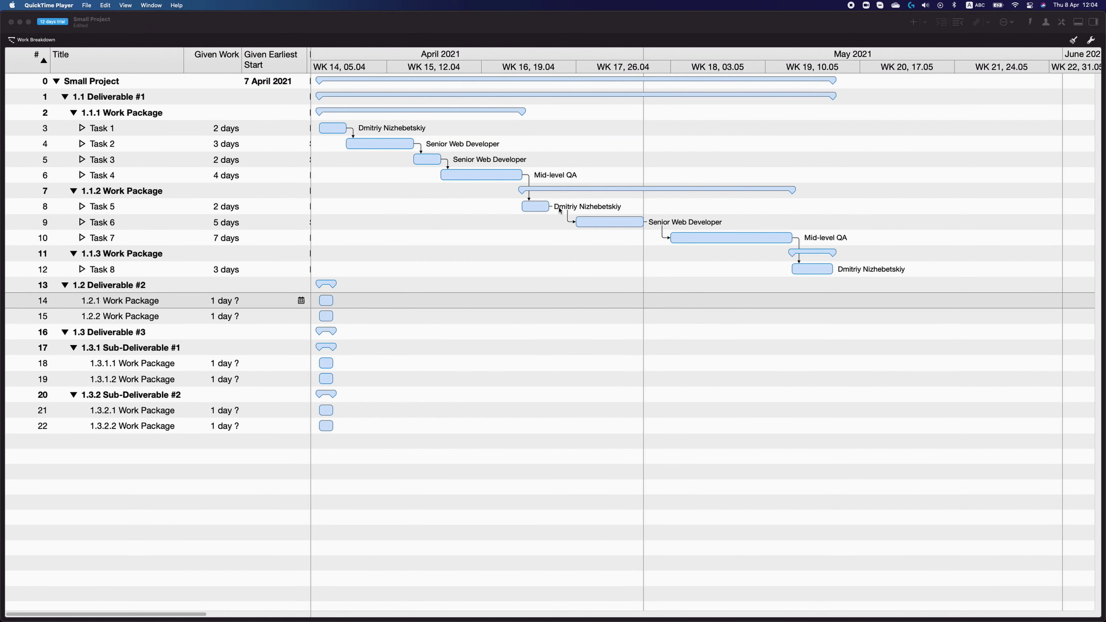
# Delete the Task 4 to Task 5 link and select work packages 1.1.1 and 1.1.2
pyautogui.click(530, 178)
pyautogui.press('BackSpace')
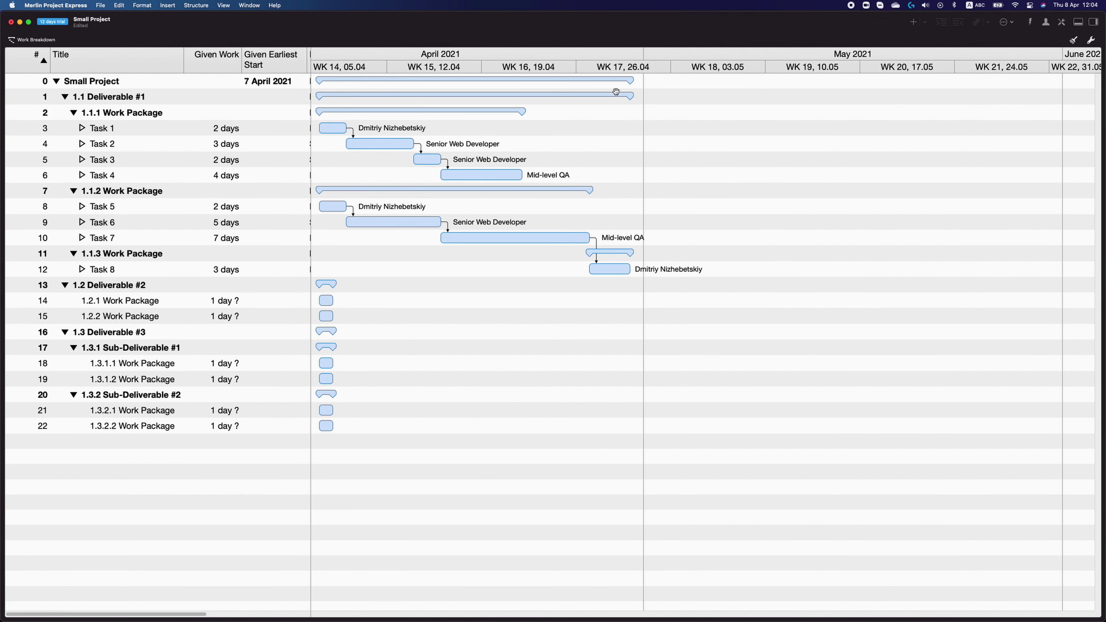
pyautogui.click(331, 110)
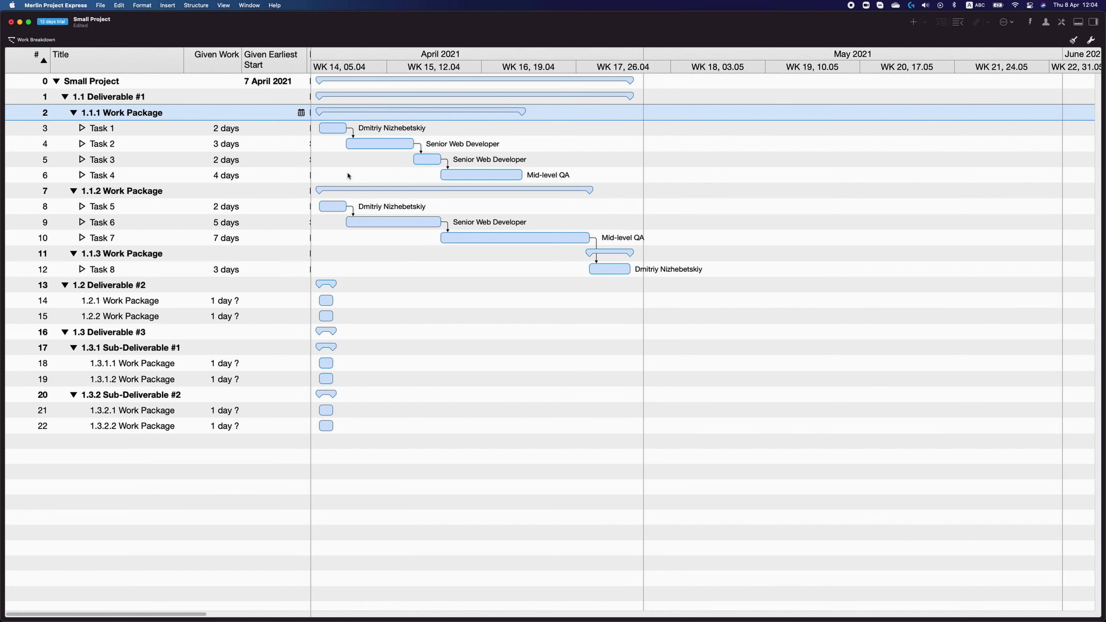
pyautogui.keyDown('super'); pyautogui.click(344, 188); pyautogui.keyUp('super')
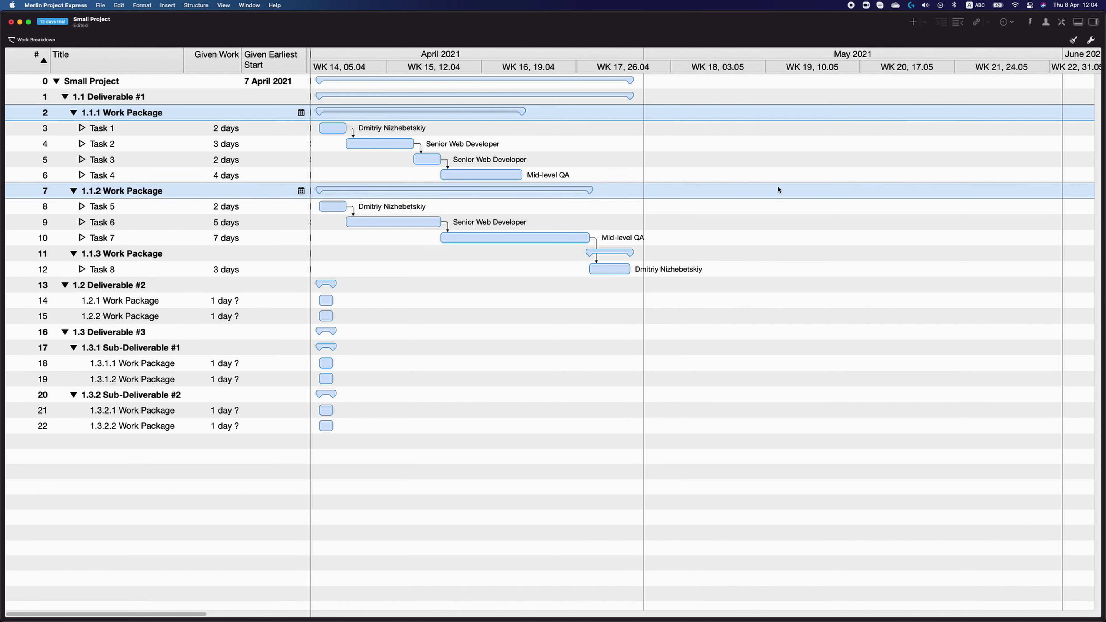